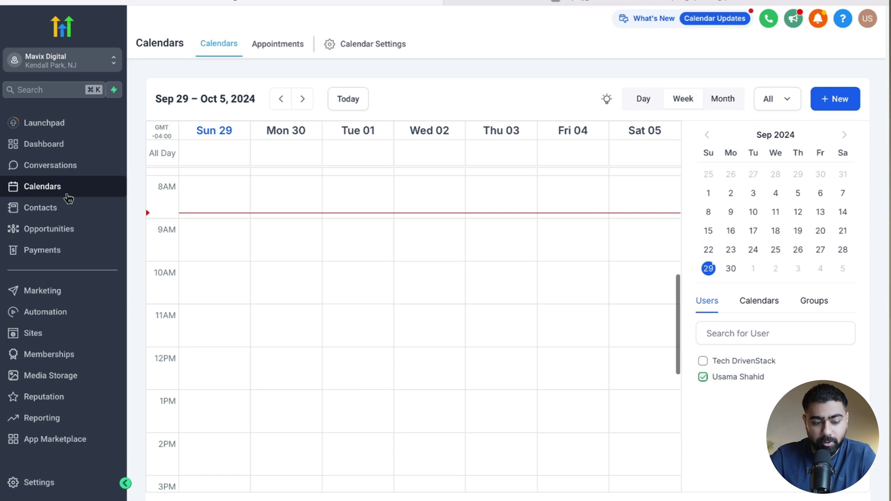
Go to Payments > Integrations and scroll down to the PayPal, Authorize.net and NMI providers
{"action": "left_click", "coordinate": [47, 253]}
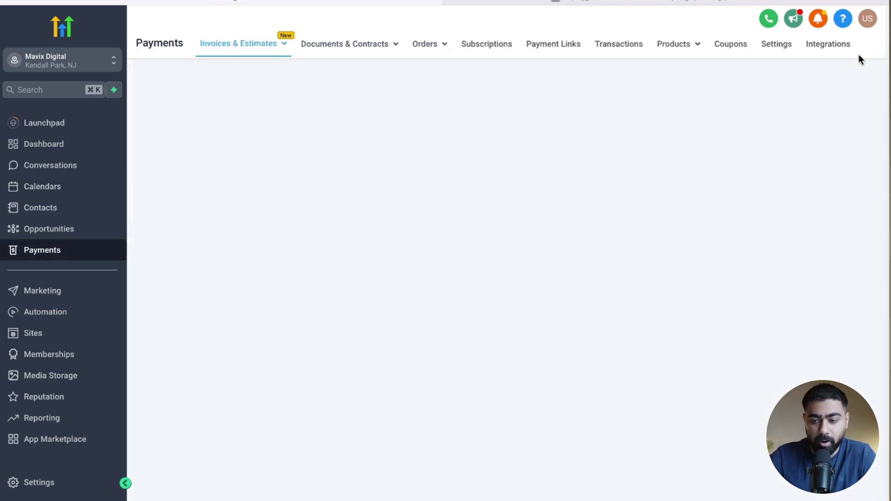
{"action": "left_click", "coordinate": [832, 46]}
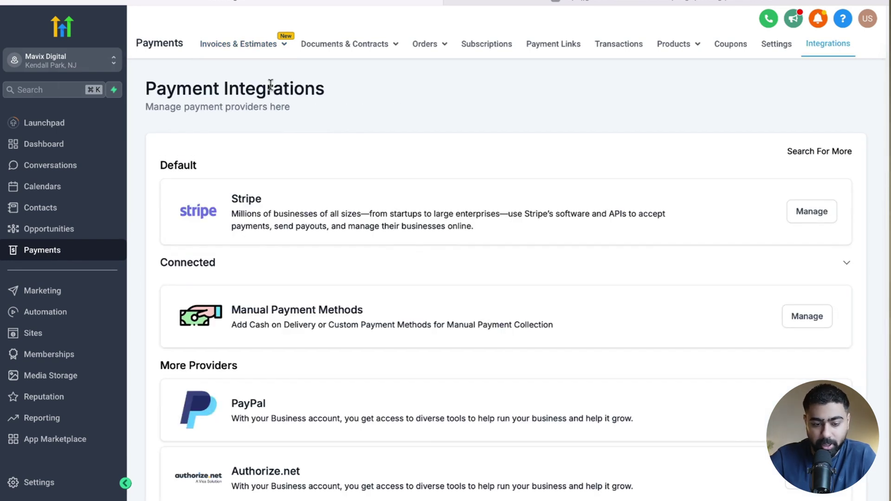
{"action": "scroll", "coordinate": [278, 229], "scroll_direction": "down", "scroll_amount": 3}
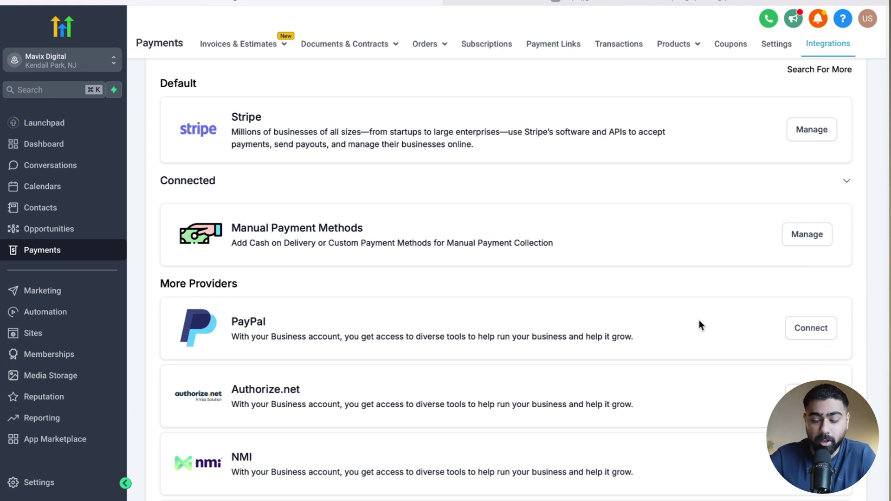
Start the PayPal connection, check the PayPal API keys guide, then go to Calendars
{"action": "left_click", "coordinate": [816, 330]}
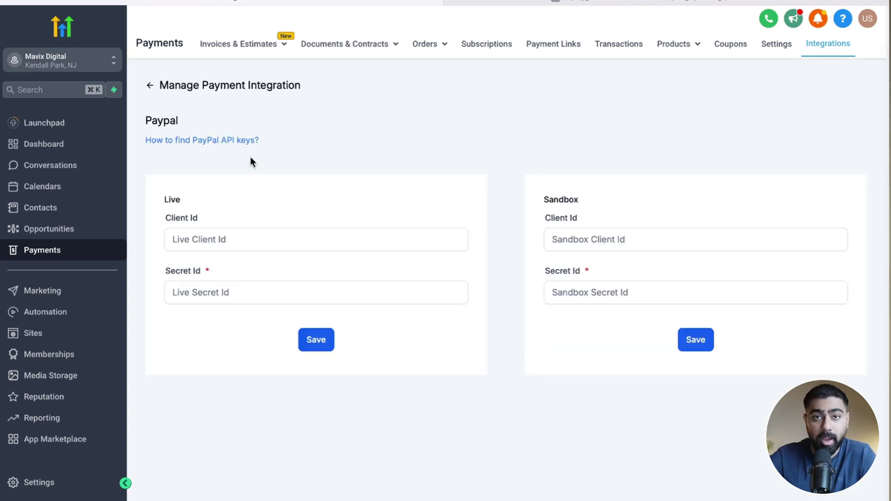
{"action": "left_click", "coordinate": [209, 145]}
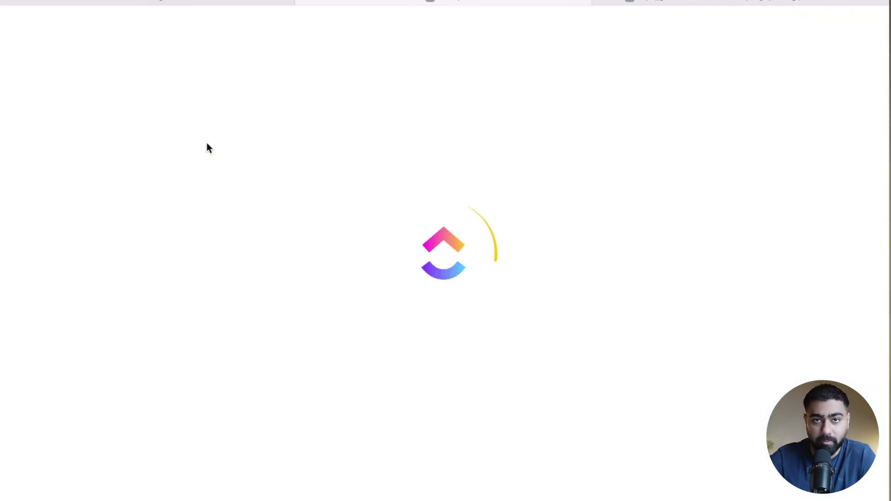
{"action": "left_click", "coordinate": [192, 1]}
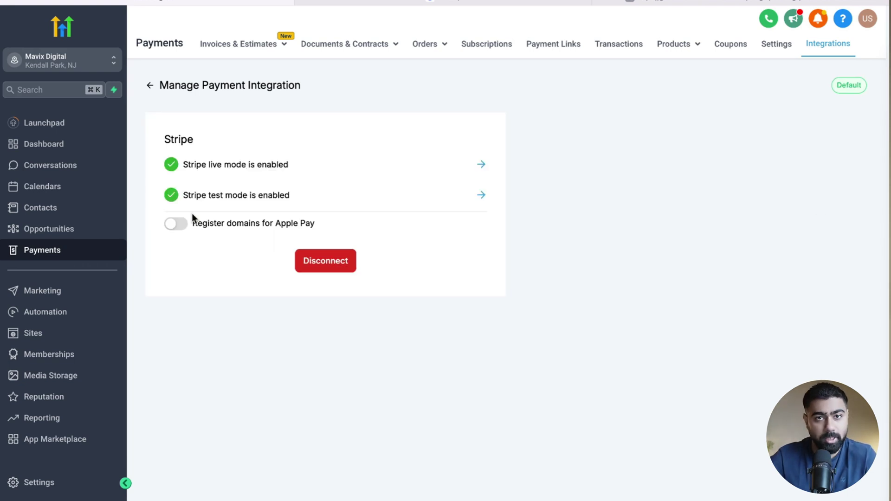
{"action": "left_click", "coordinate": [38, 187]}
Find ABC Chiro Adjustment in the calendar list and choose Edit from its action menu
{"action": "left_click", "coordinate": [370, 45]}
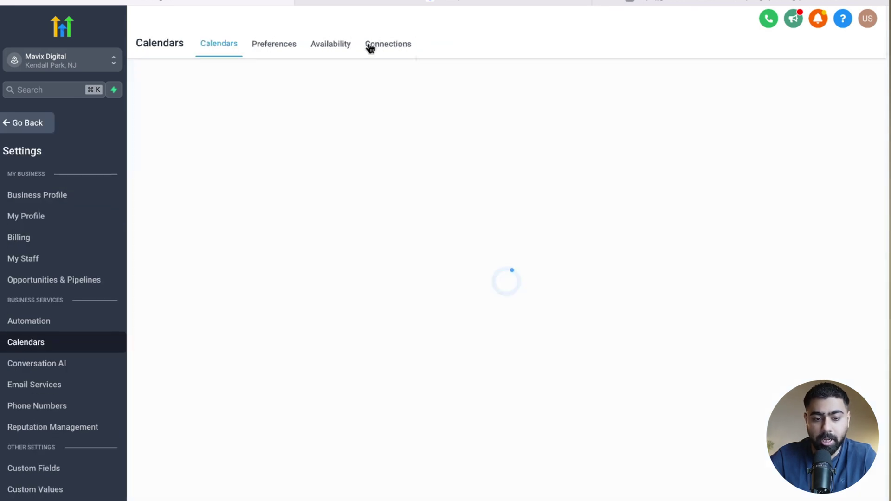
{"action": "scroll", "coordinate": [311, 251], "scroll_direction": "down", "scroll_amount": 1}
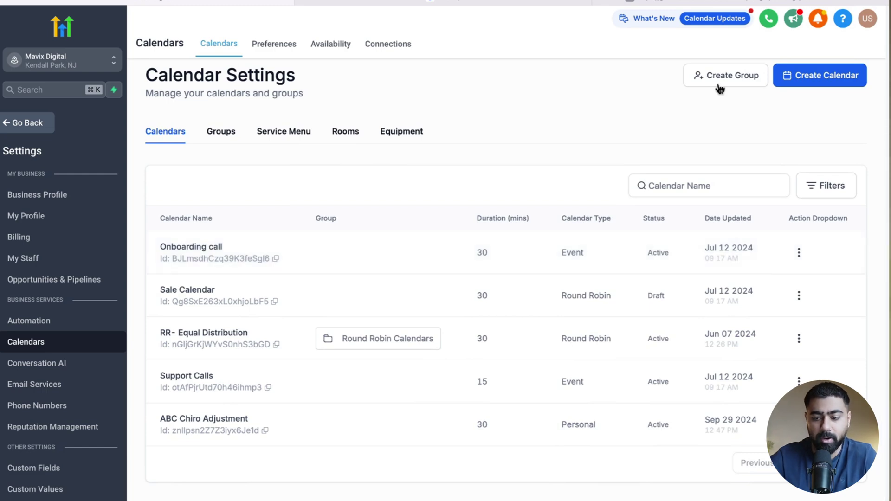
{"action": "left_click", "coordinate": [810, 81]}
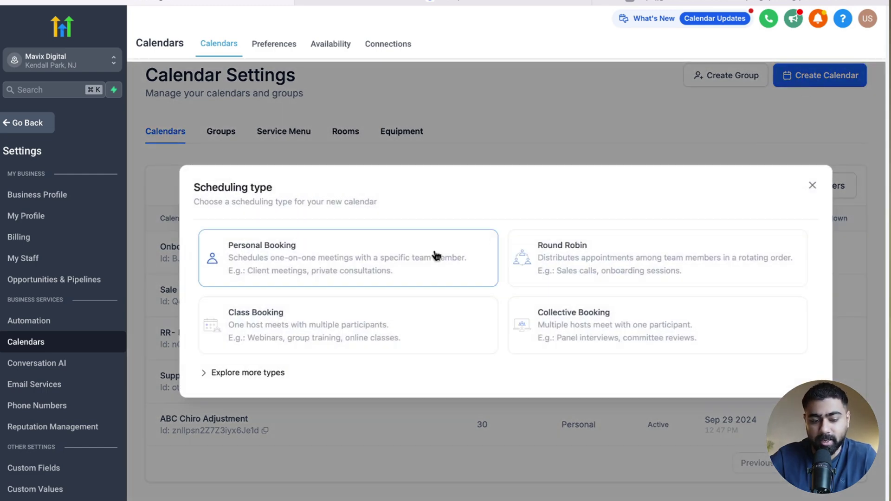
{"action": "left_click", "coordinate": [257, 419]}
{"action": "left_click_drag", "start_coordinate": [256, 418], "coordinate": [221, 419]}
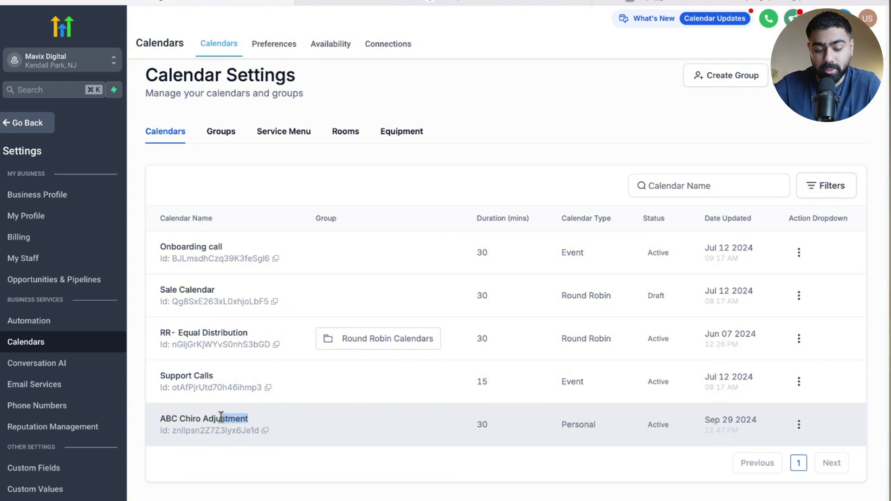
{"action": "left_click", "coordinate": [799, 424]}
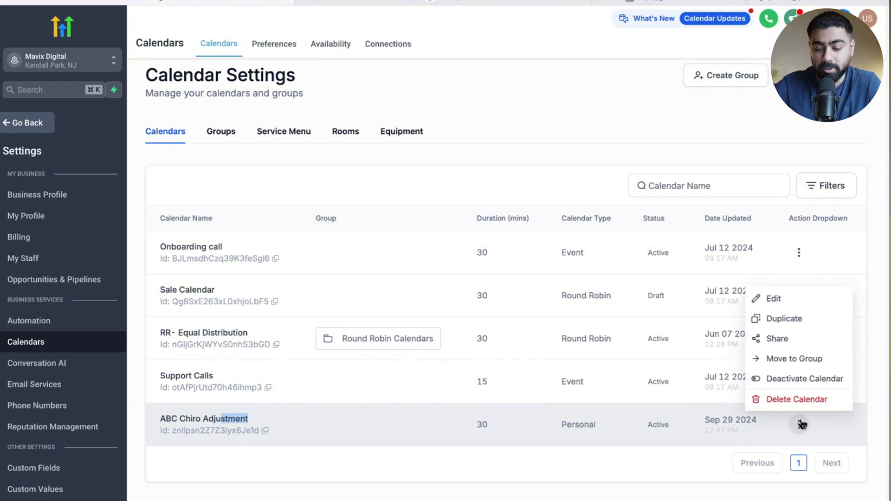
{"action": "left_click", "coordinate": [772, 301]}
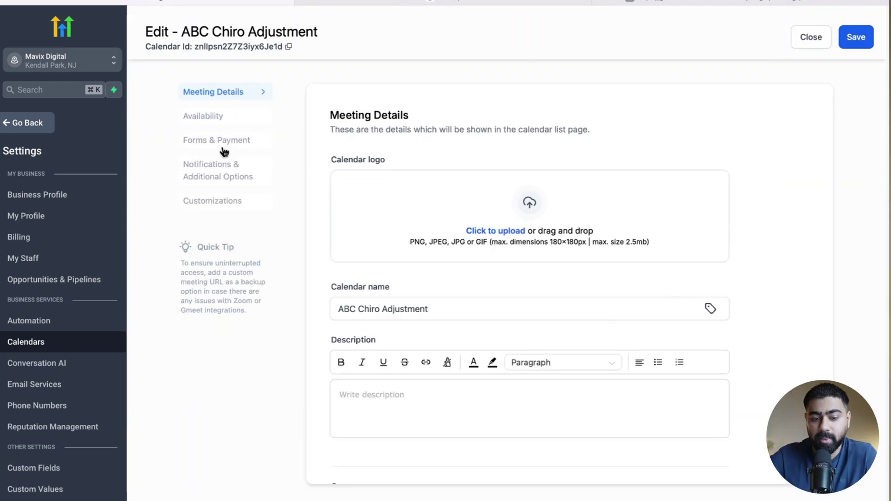
In Forms & Payment, re-enable accepting payments and keep the total amount at 49 USD
{"action": "left_click", "coordinate": [206, 145]}
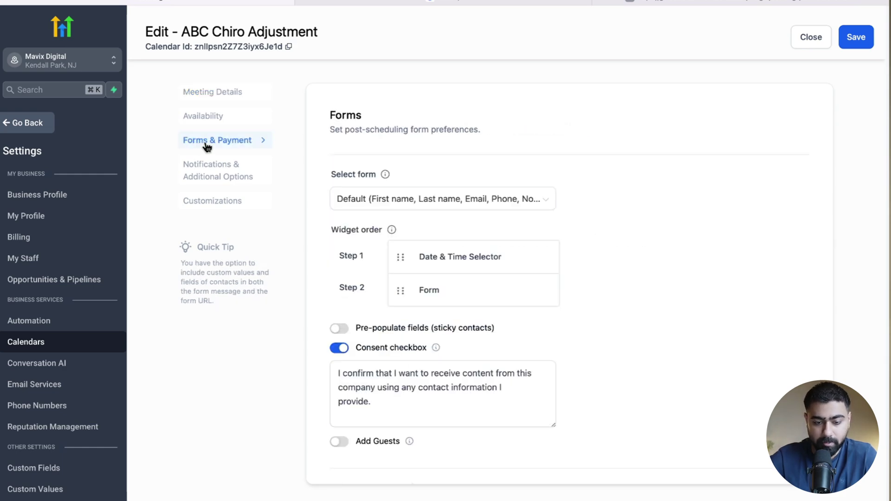
{"action": "scroll", "coordinate": [471, 190], "scroll_direction": "down", "scroll_amount": 10}
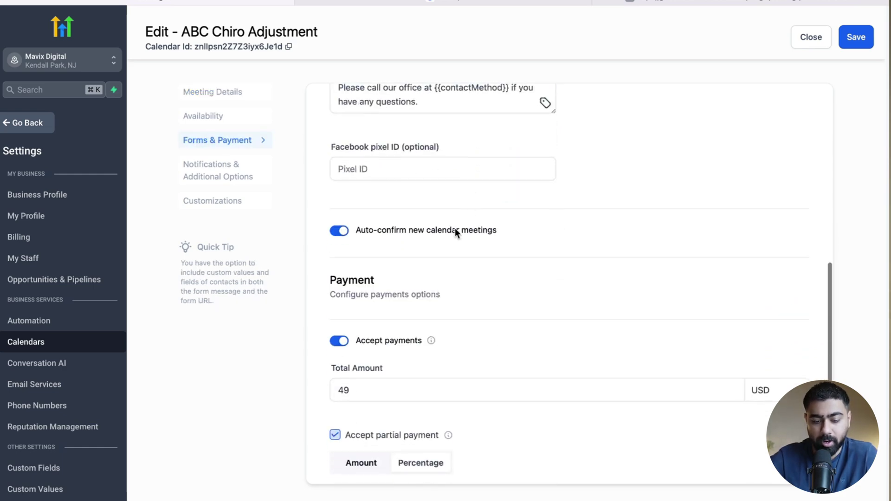
{"action": "scroll", "coordinate": [352, 335], "scroll_direction": "down", "scroll_amount": 1}
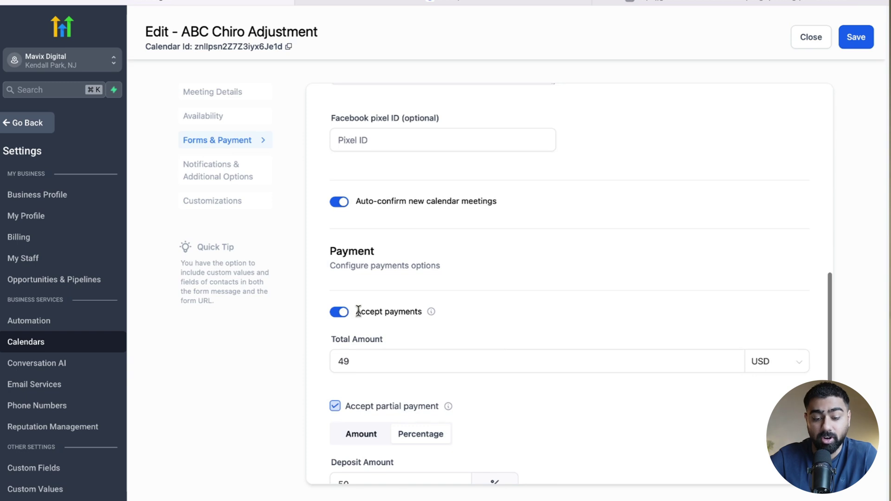
{"action": "left_click", "coordinate": [341, 312]}
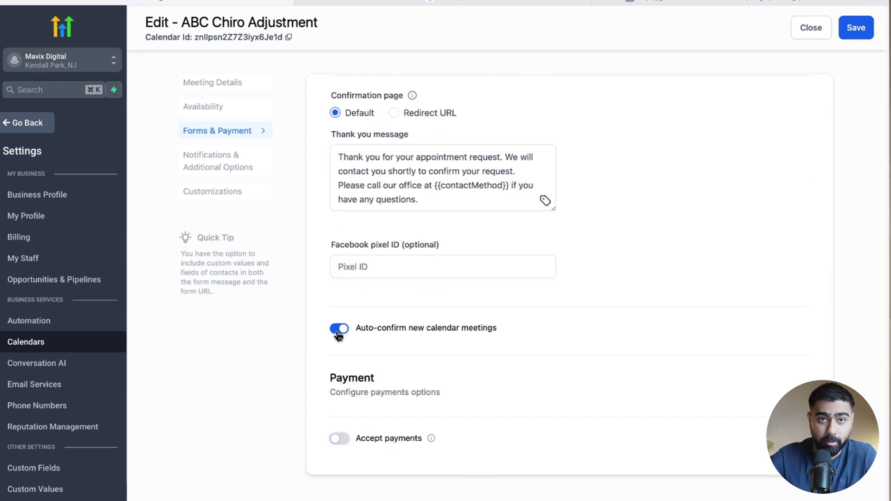
{"action": "left_click", "coordinate": [340, 439]}
{"action": "scroll", "coordinate": [385, 318], "scroll_direction": "down", "scroll_amount": 5}
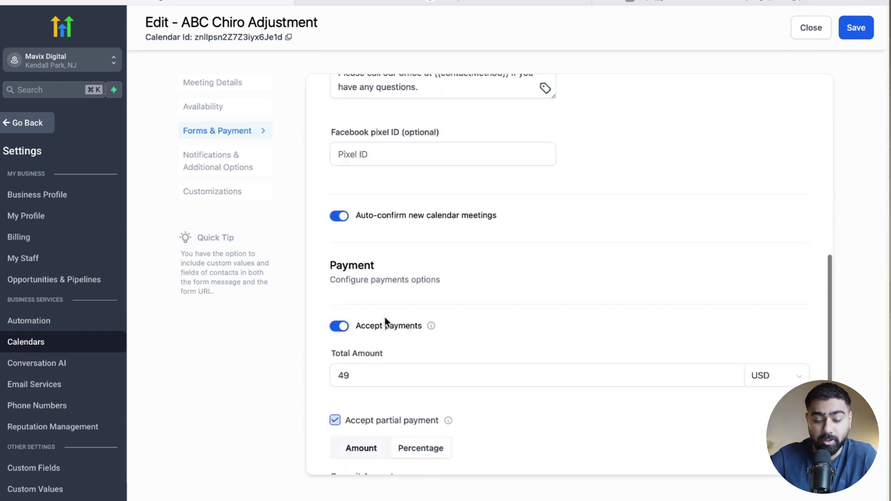
{"action": "scroll", "coordinate": [385, 316], "scroll_direction": "down", "scroll_amount": 2}
{"action": "double_click", "coordinate": [354, 294]}
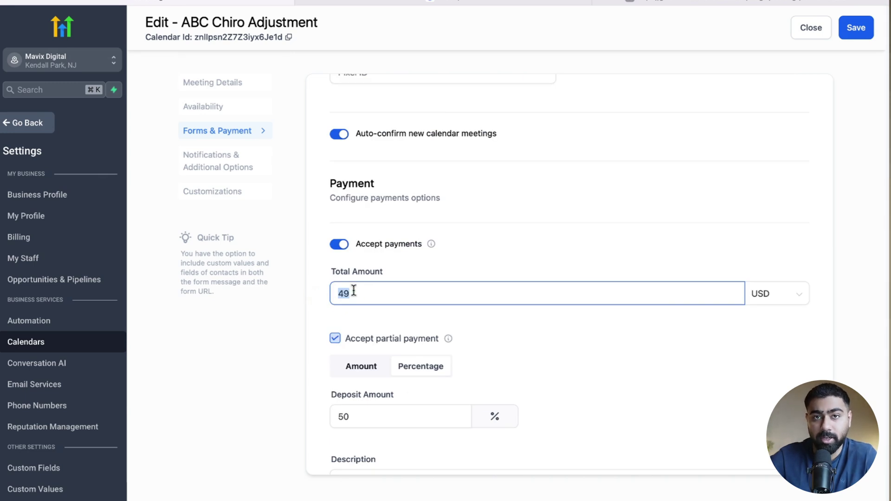
{"action": "scroll", "coordinate": [354, 291], "scroll_direction": "down", "scroll_amount": 1}
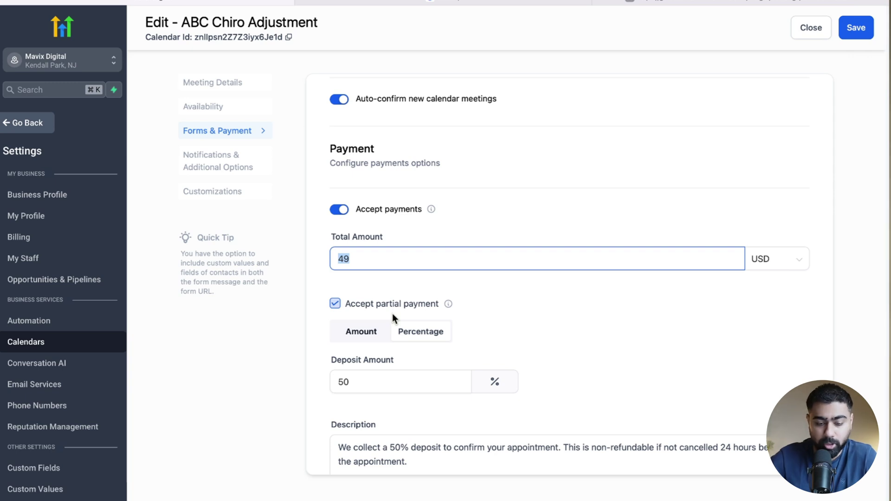
Re-enable Accept partial payment with a 50% deposit amount
{"action": "left_click", "coordinate": [336, 307]}
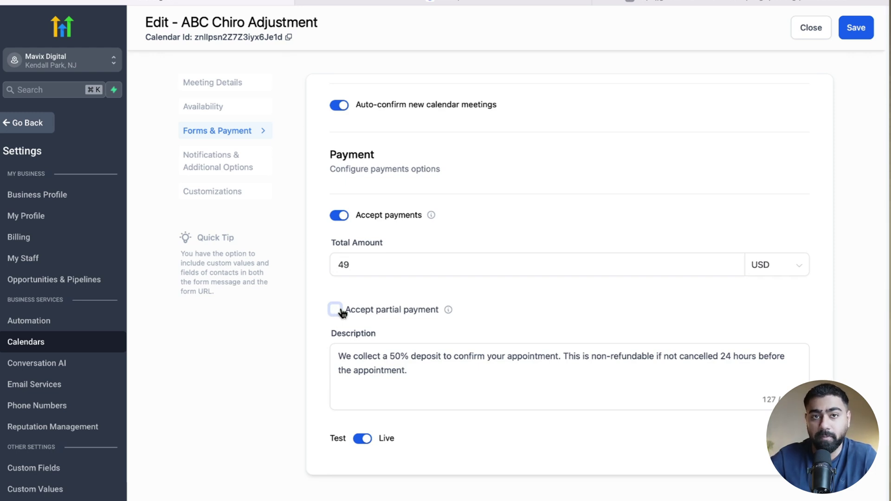
{"action": "left_click", "coordinate": [342, 313]}
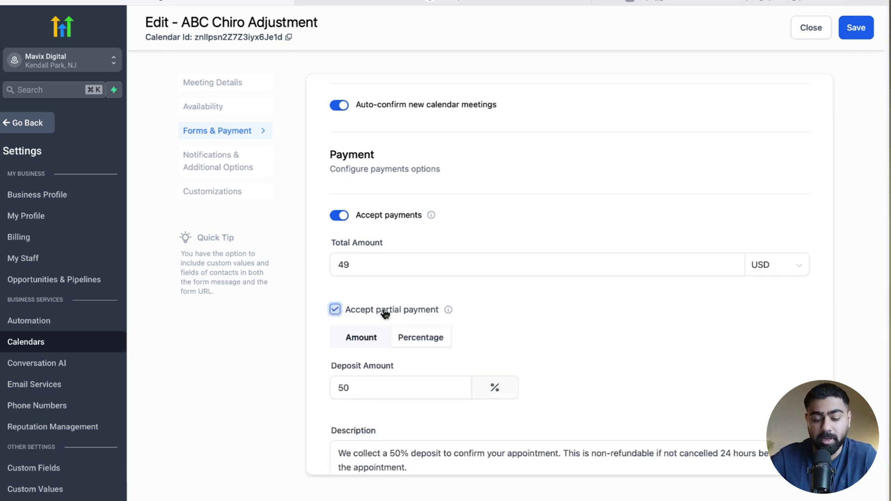
{"action": "scroll", "coordinate": [384, 314], "scroll_direction": "down", "scroll_amount": 2}
{"action": "left_click", "coordinate": [358, 284]}
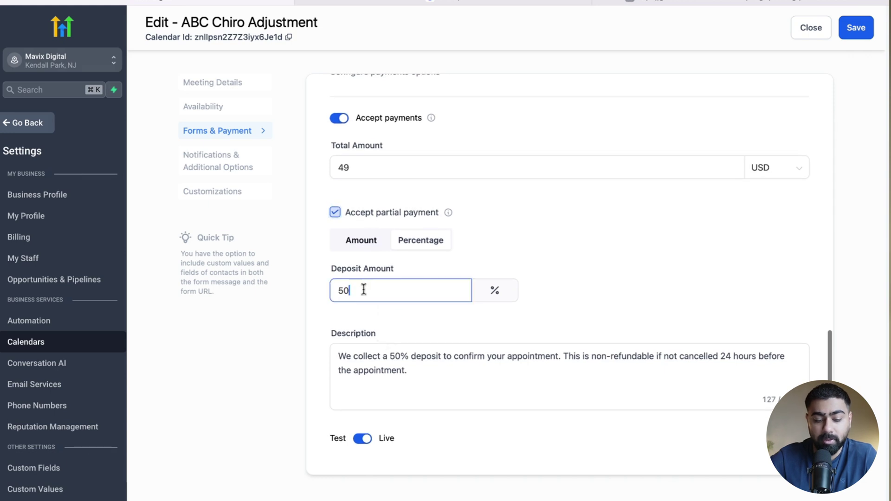
{"action": "double_click", "coordinate": [364, 288]}
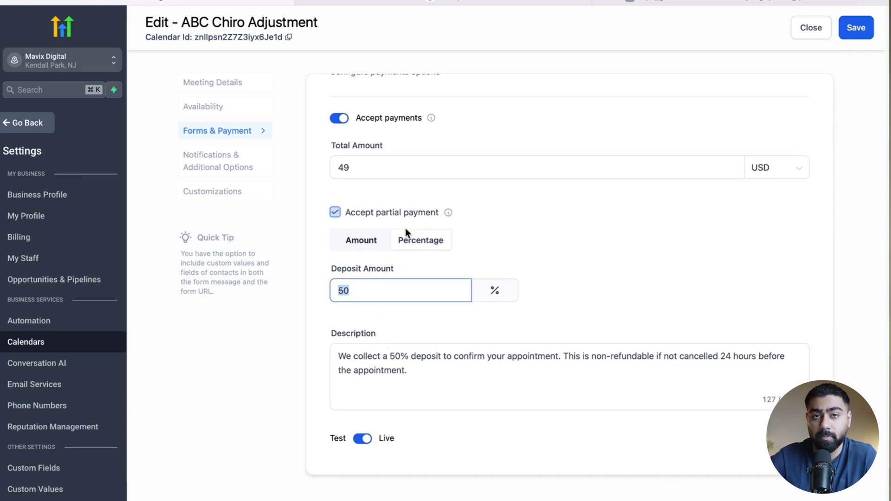
{"action": "triple_click", "coordinate": [331, 349]}
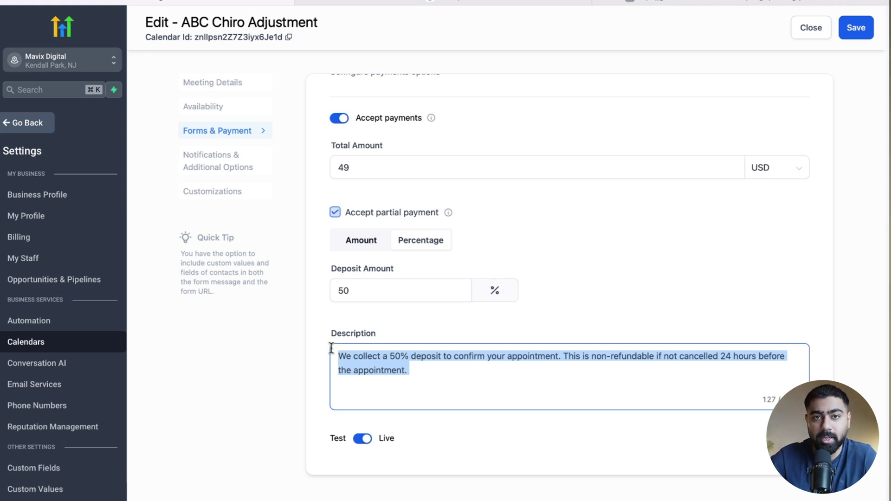
{"action": "left_click", "coordinate": [368, 419]}
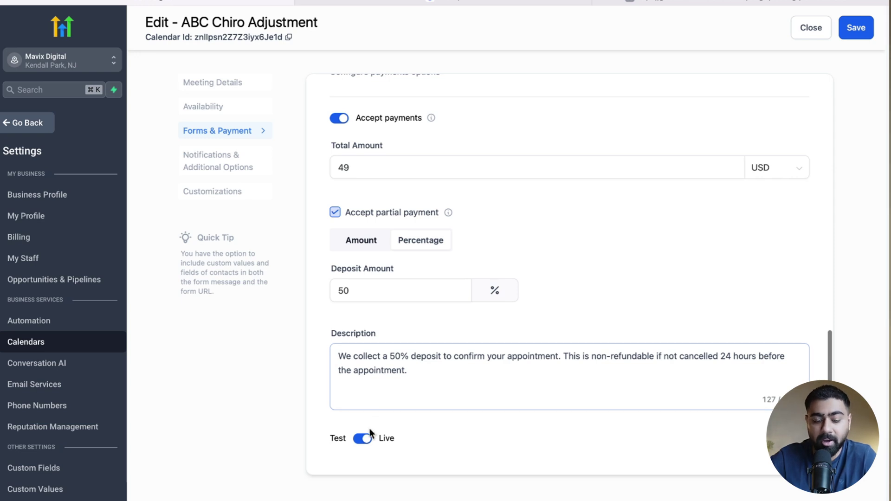
{"action": "left_click", "coordinate": [362, 439]}
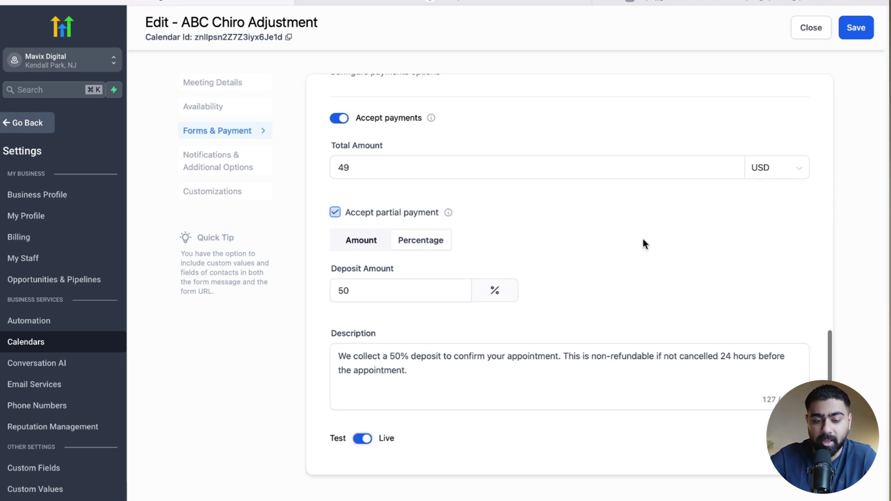
Save the calendar, close the editor, and copy ABC Chiro Adjustment's scheduling link
{"action": "left_click", "coordinate": [853, 28]}
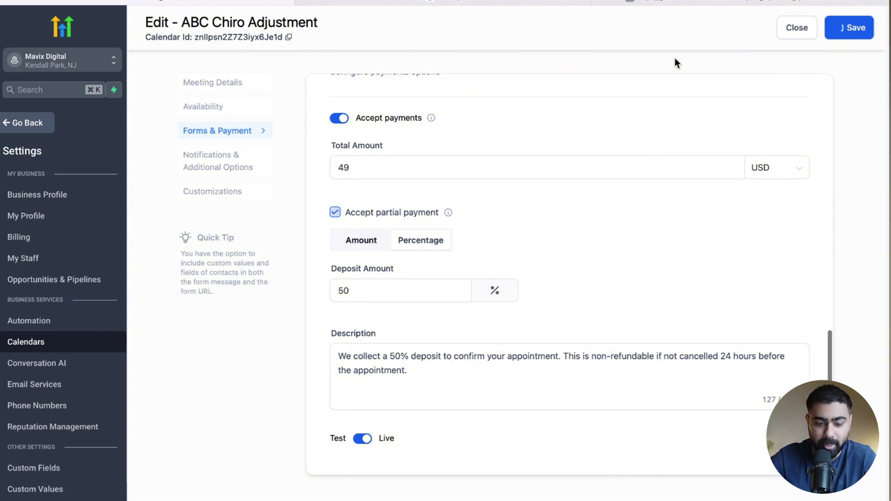
{"action": "left_click", "coordinate": [810, 28]}
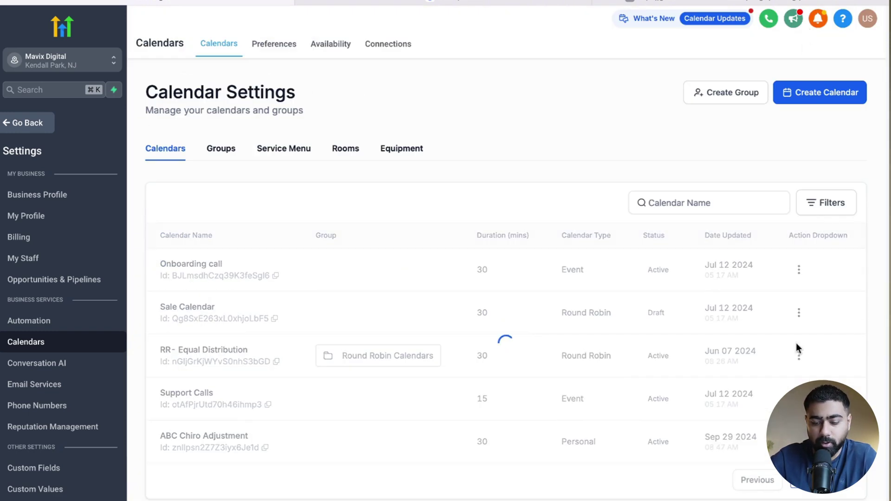
{"action": "left_click", "coordinate": [798, 356]}
{"action": "left_click", "coordinate": [792, 358]}
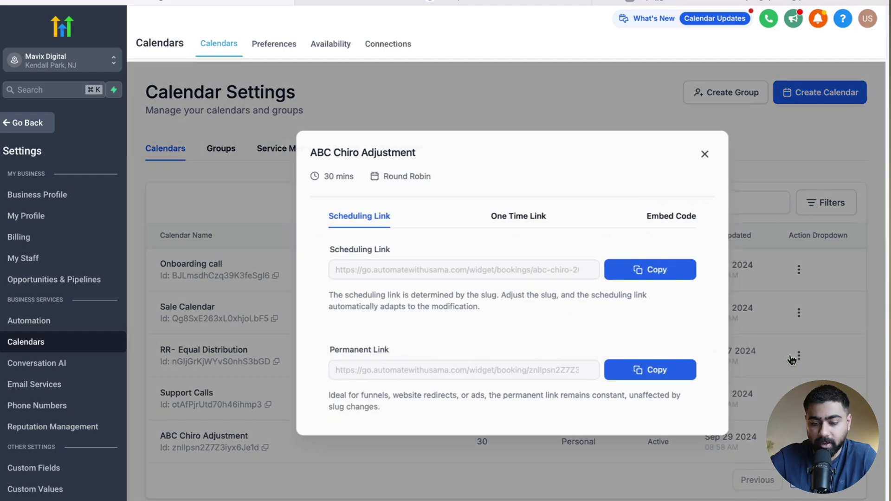
{"action": "left_click", "coordinate": [646, 269]}
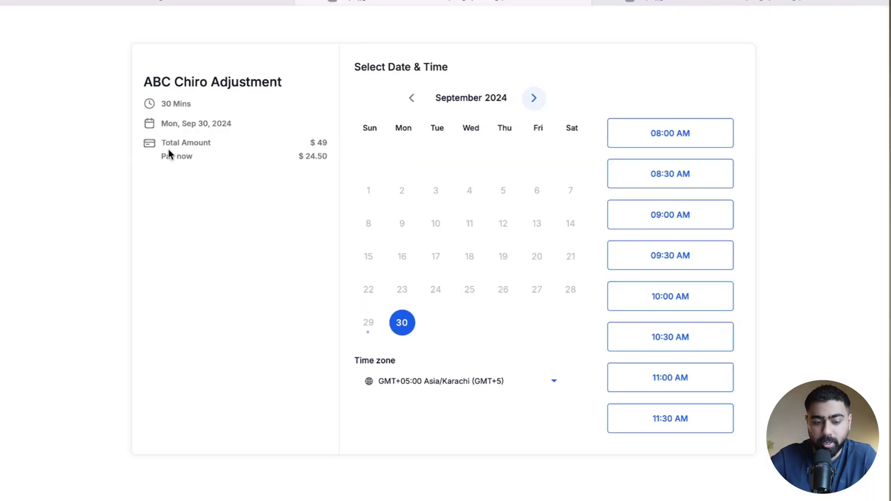
On the booking page, check the $49 total, book 08:30 AM, then view Payments Transactions
{"action": "left_click_drag", "start_coordinate": [166, 142], "coordinate": [297, 143]}
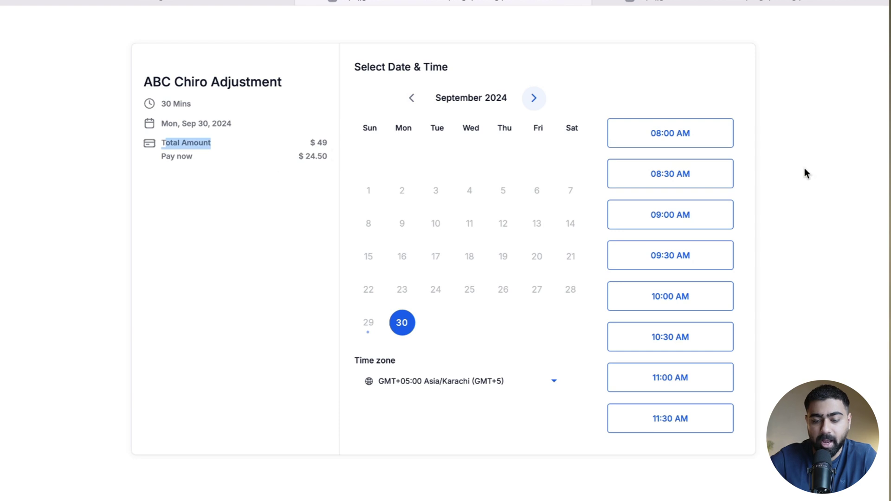
{"action": "left_click", "coordinate": [711, 173]}
{"action": "left_click", "coordinate": [719, 175]}
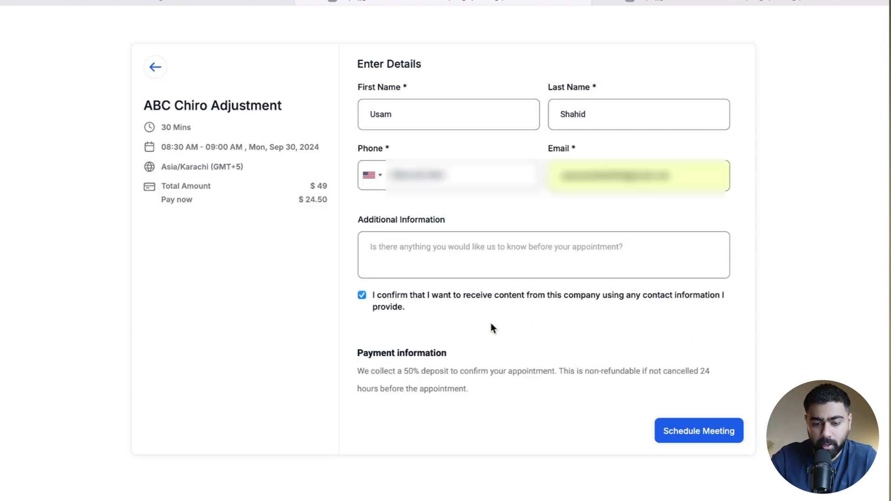
{"action": "scroll", "coordinate": [492, 326], "scroll_direction": "down", "scroll_amount": 5}
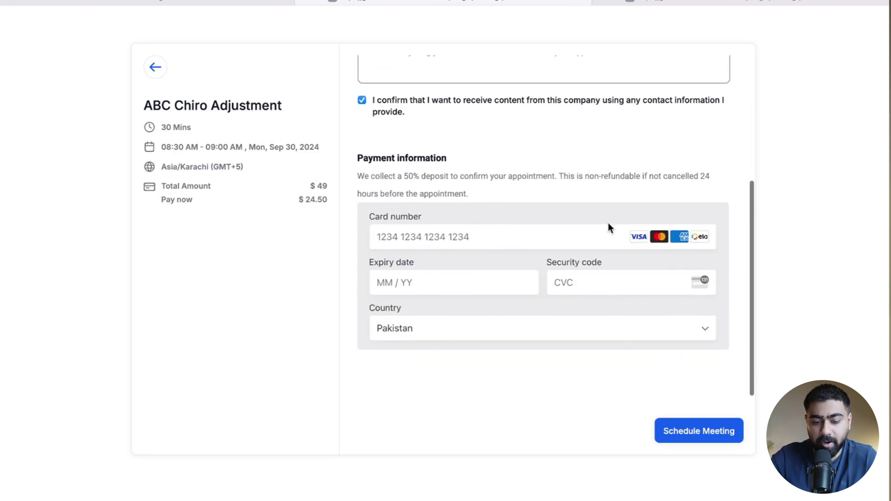
{"action": "left_click", "coordinate": [691, 430]}
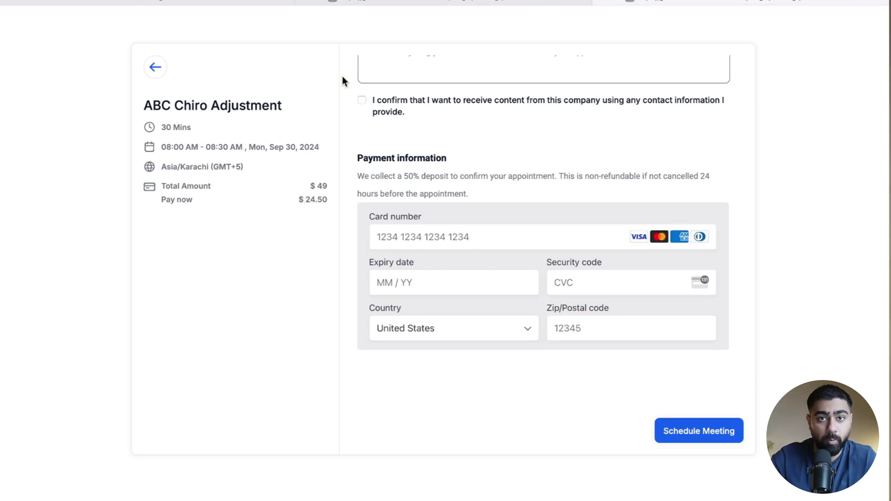
{"action": "left_click", "coordinate": [248, 4]}
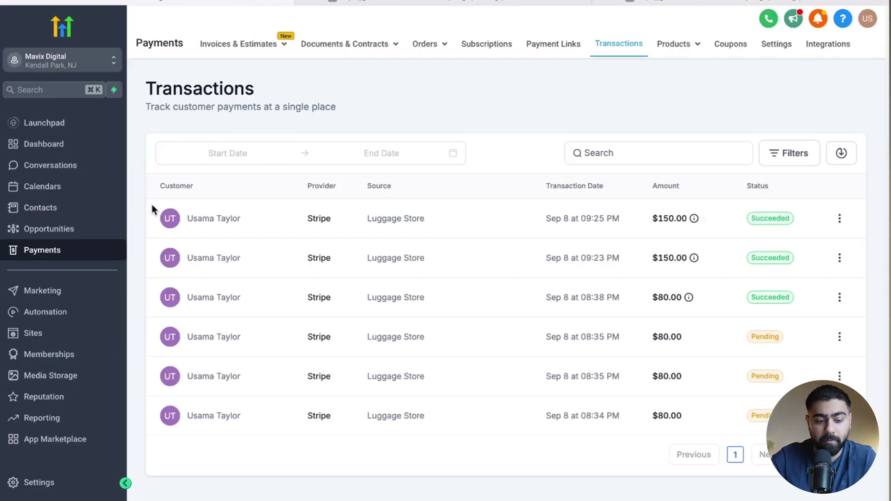